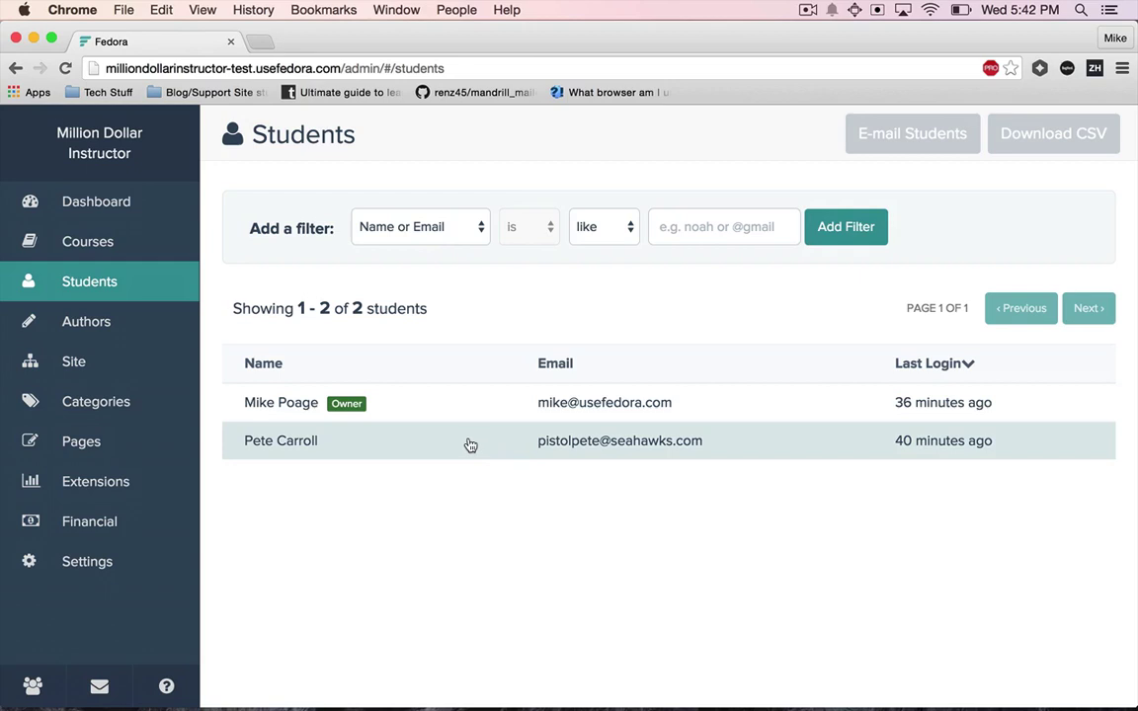
Link the second student's Author settings to the existing author profile as Associated User
click(470, 445)
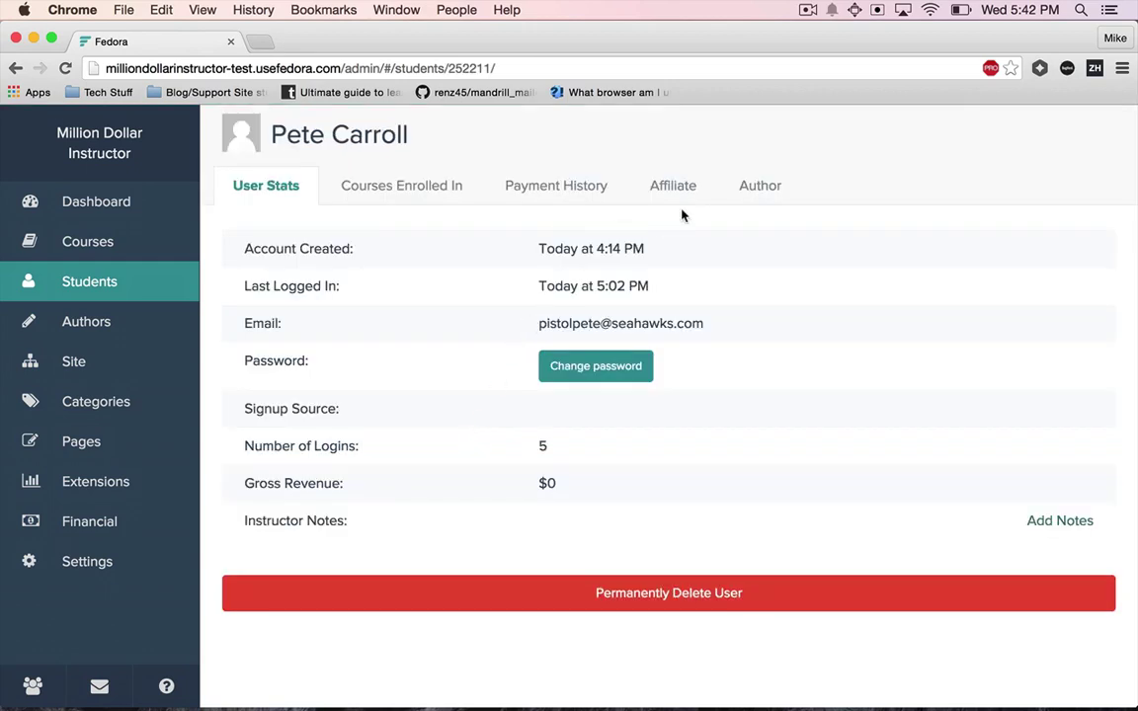
click(756, 190)
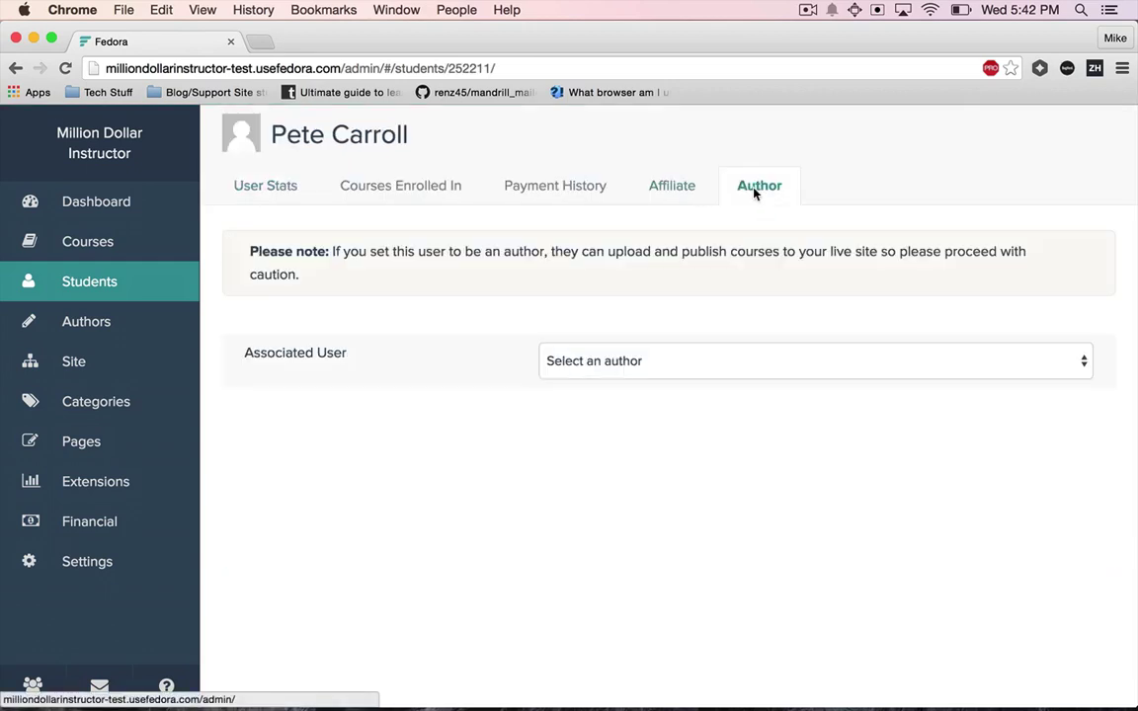
click(801, 369)
click(764, 386)
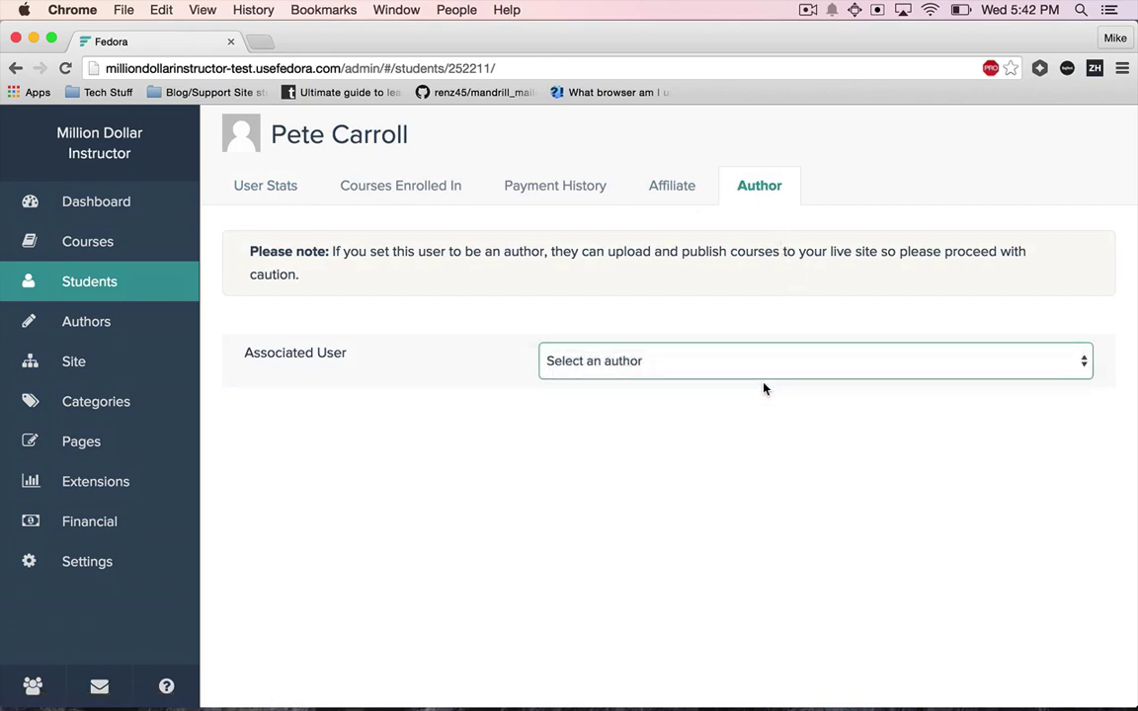
click(655, 422)
Set Author Commission to 25 and make the student an author
double_click(654, 422)
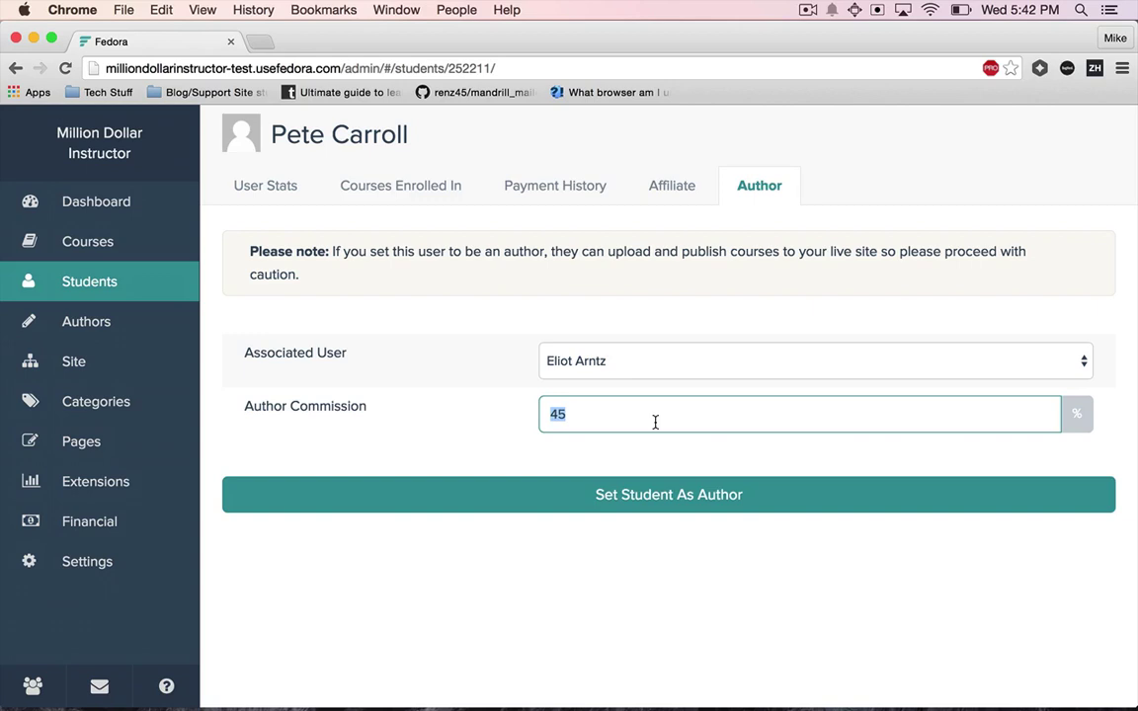
text(25)
click(633, 498)
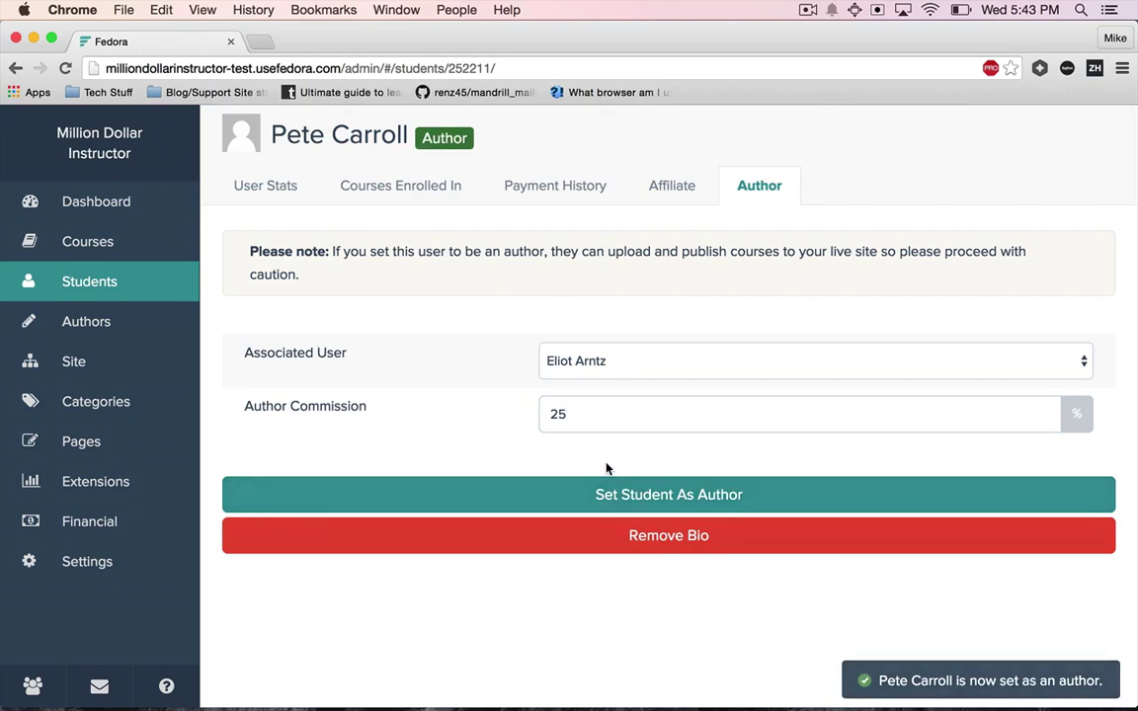
Go to the public course site and log out of the owner account
click(122, 149)
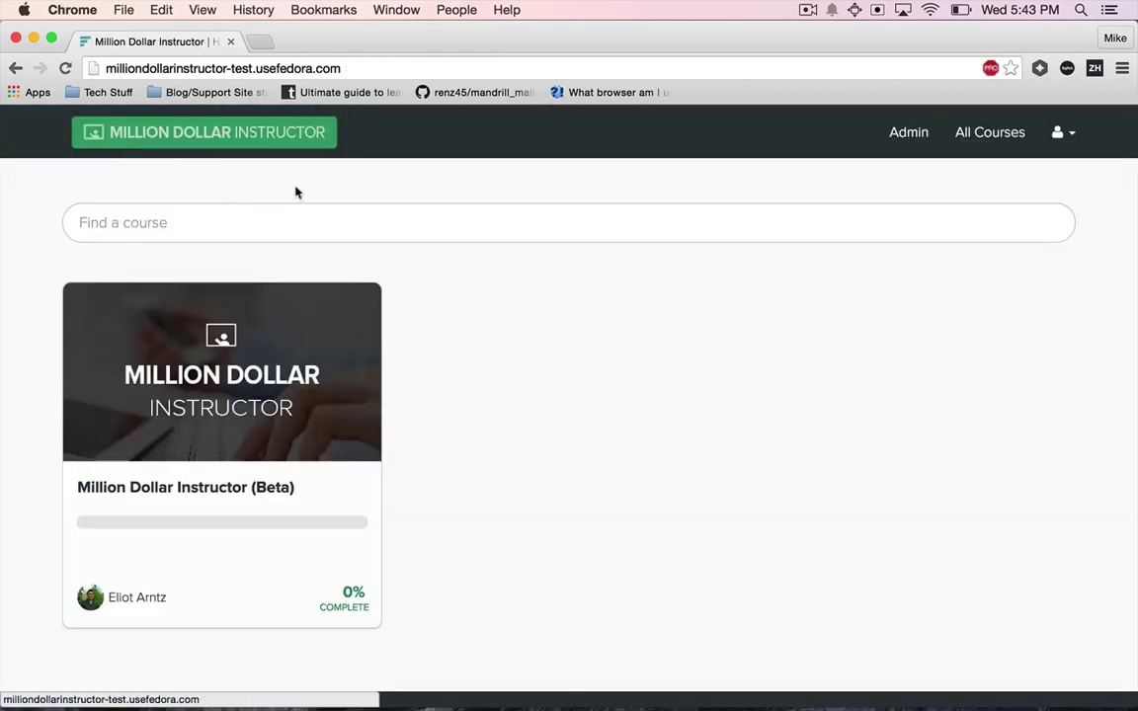
click(1065, 136)
click(991, 249)
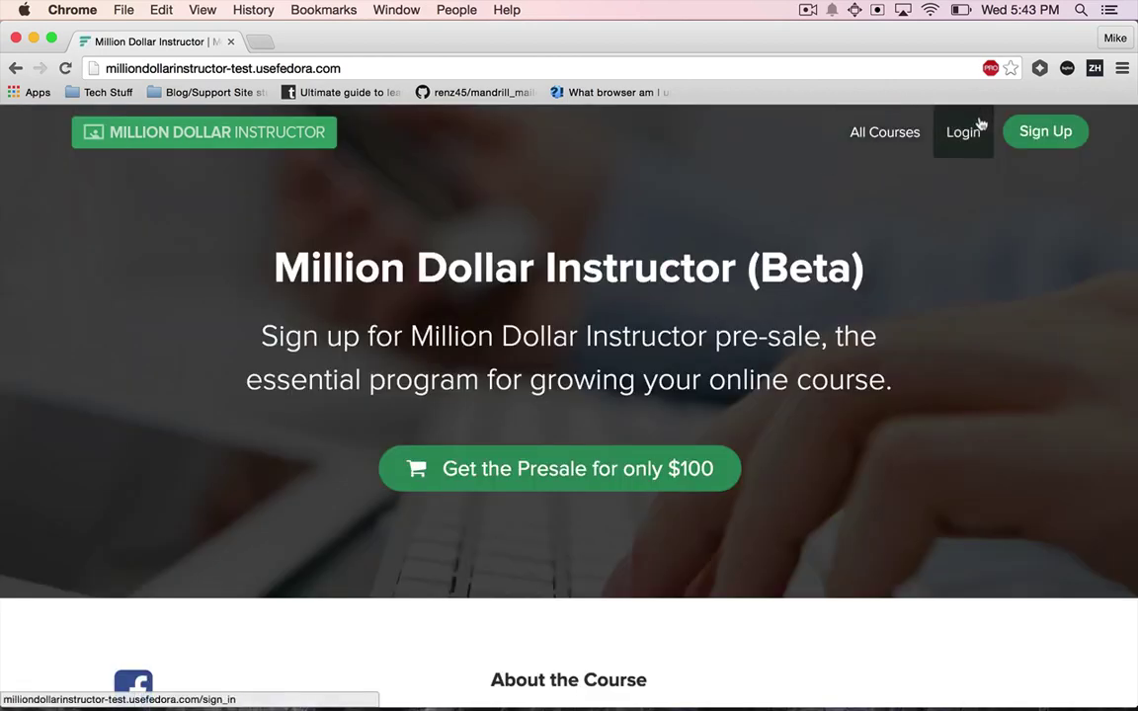
Log in with the author student's e-mail and password
click(963, 131)
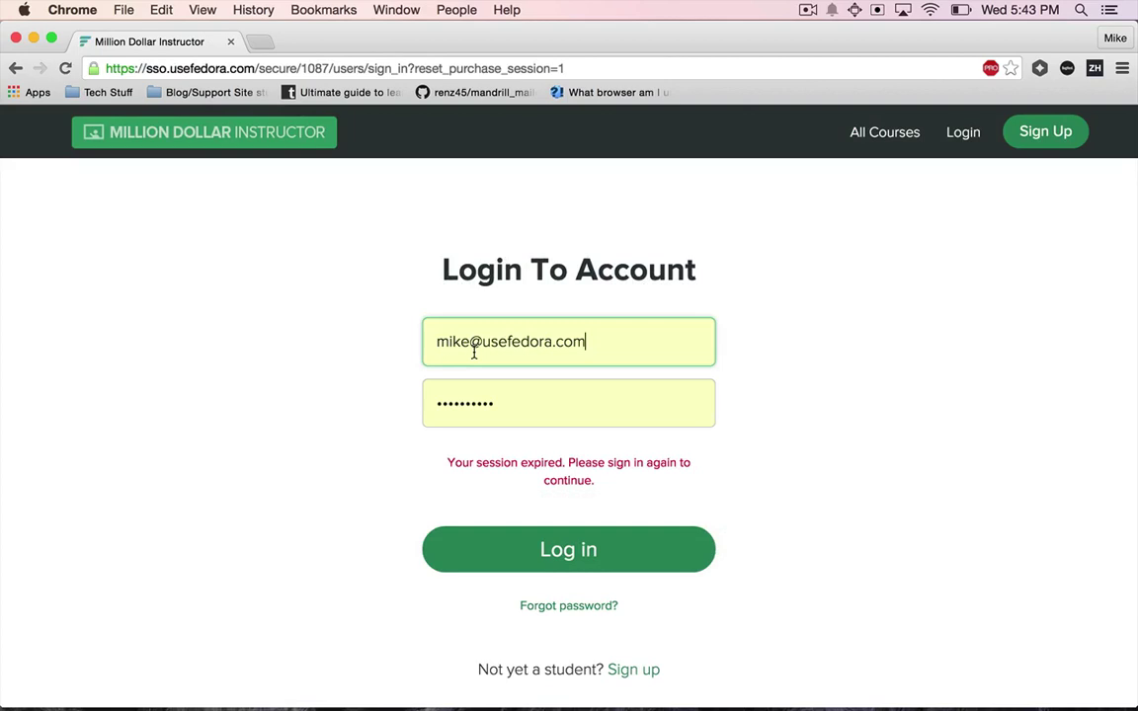
click(474, 352)
key(super+a)
key(Tab)
text(••••••••••)
key(Return)
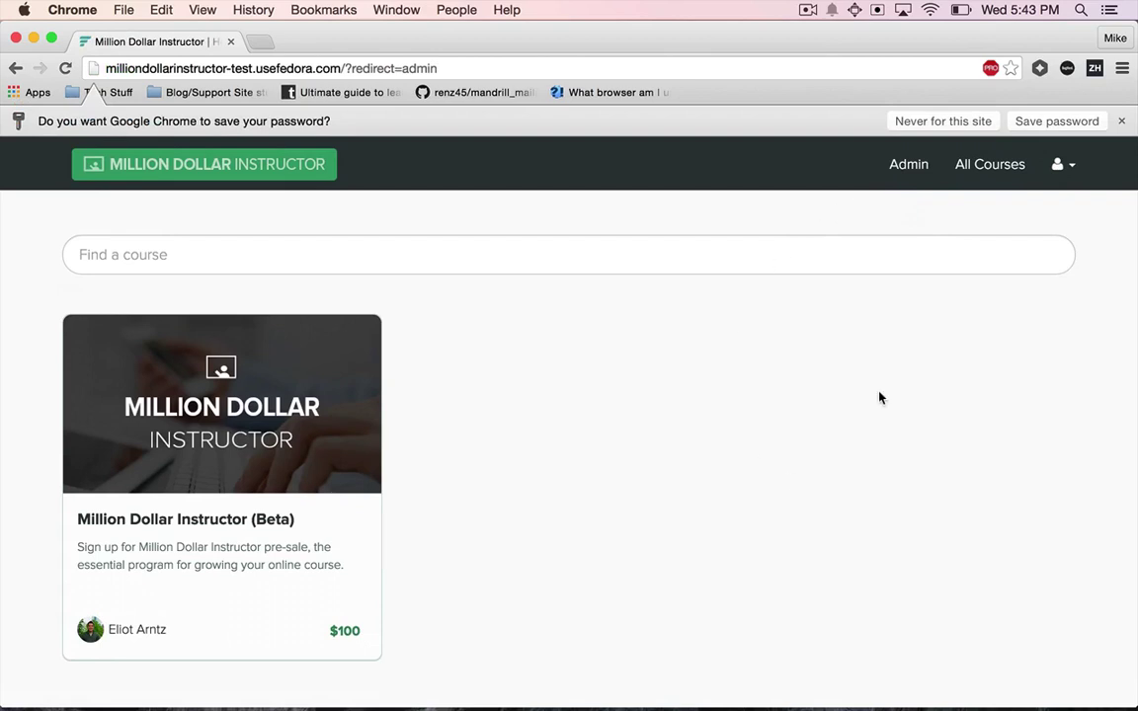
Open Admin and browse the Author Bio page's headline, photo, bio text and Twitter handle
click(909, 168)
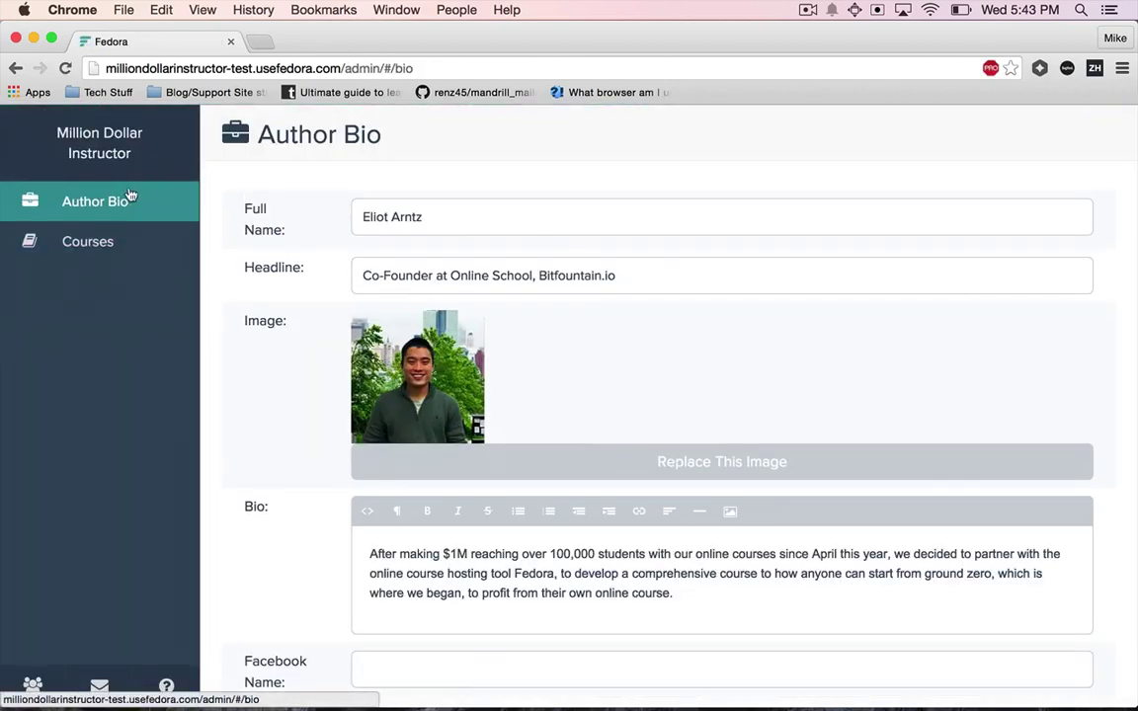
scroll(305, 312, down, 3)
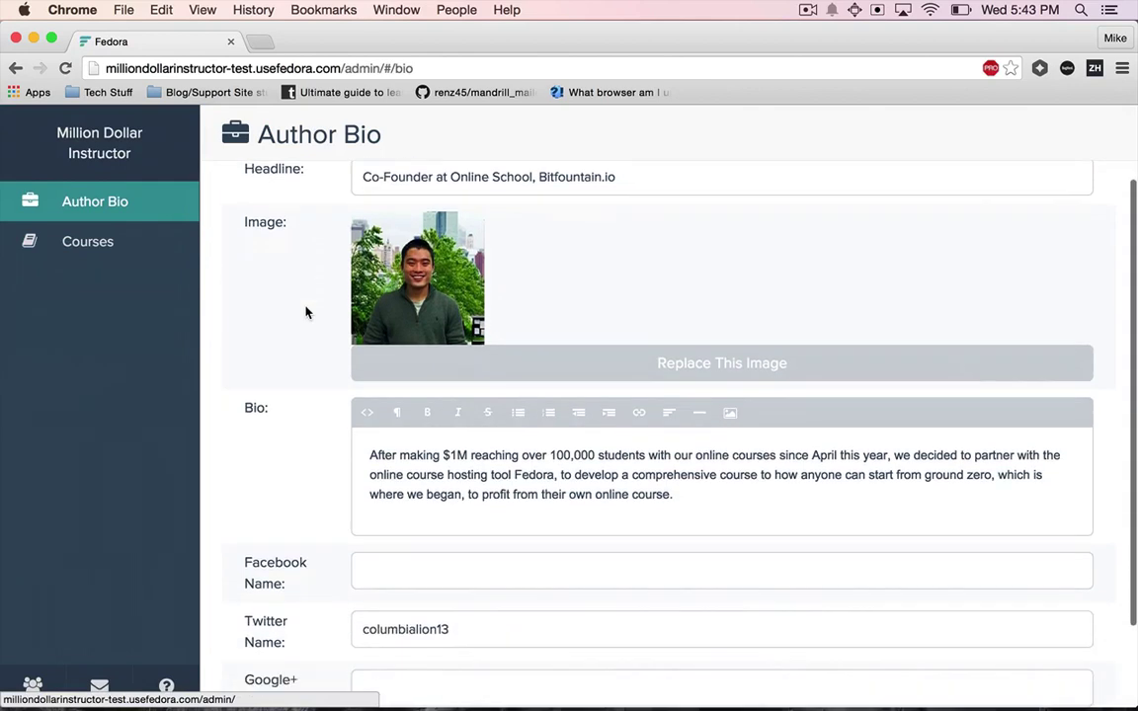
scroll(305, 312, down, 1)
scroll(305, 312, down, 2)
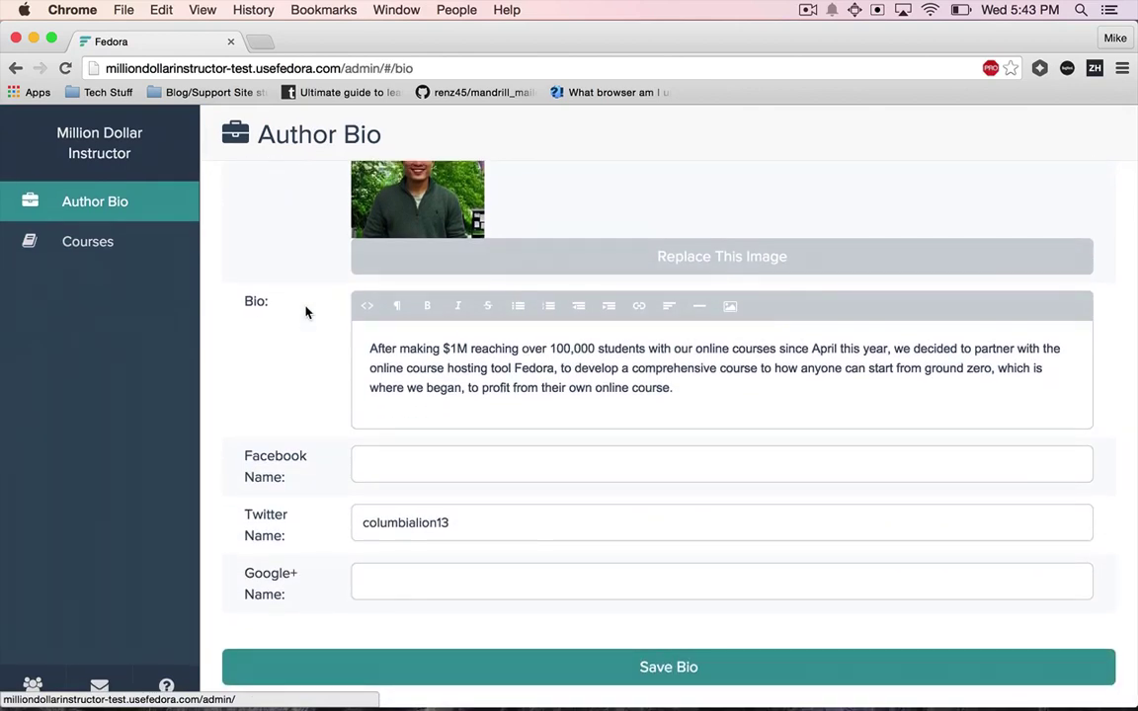
scroll(305, 312, up, 6)
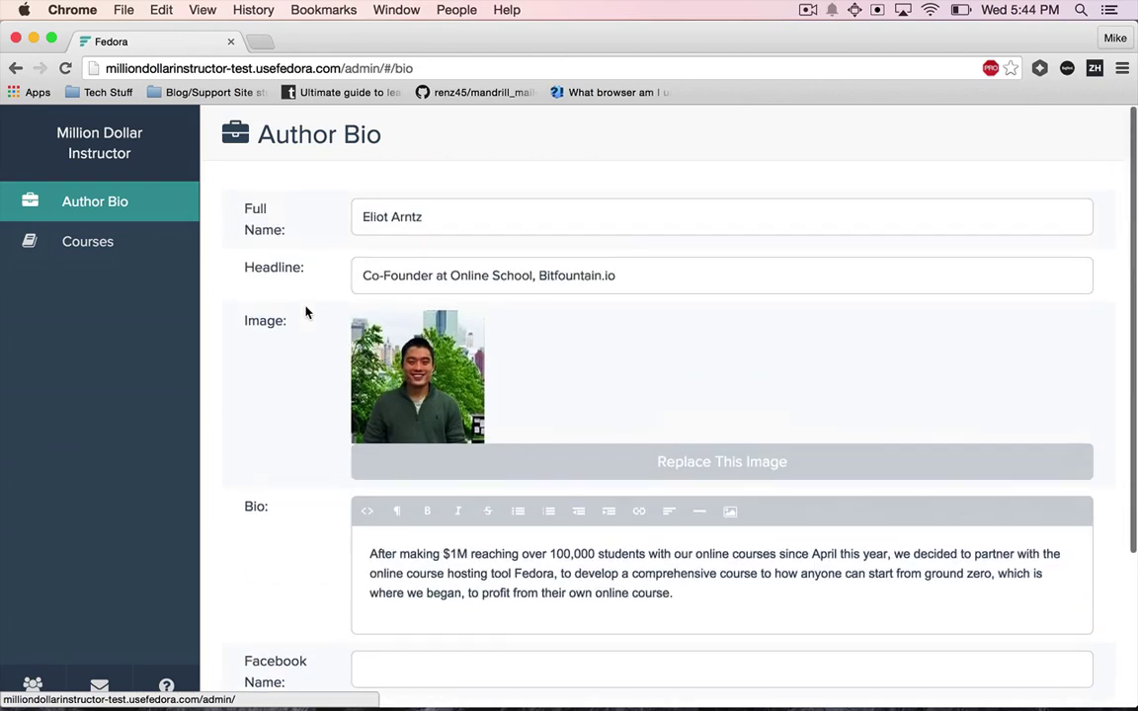
scroll(305, 312, down, 3)
scroll(306, 312, up, 2)
scroll(306, 313, down, 2)
scroll(305, 313, down, 2)
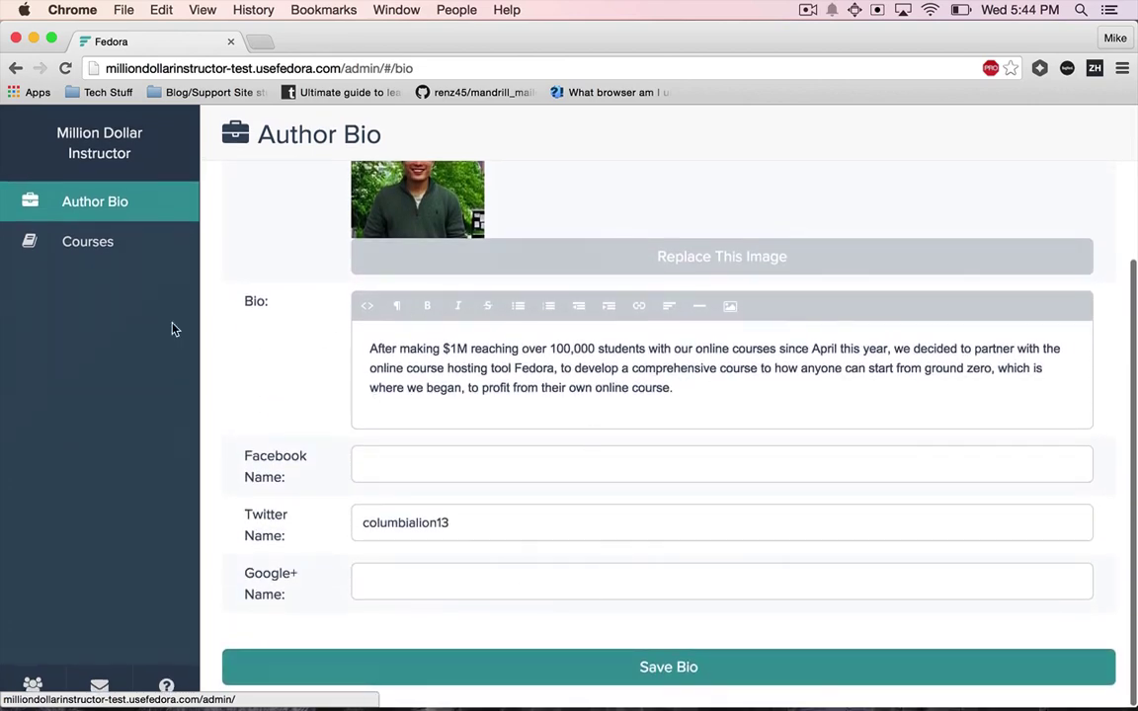
Open the Million Dollar Instructor course, review its Details, SEO and Pictures & Videos tabs
click(87, 237)
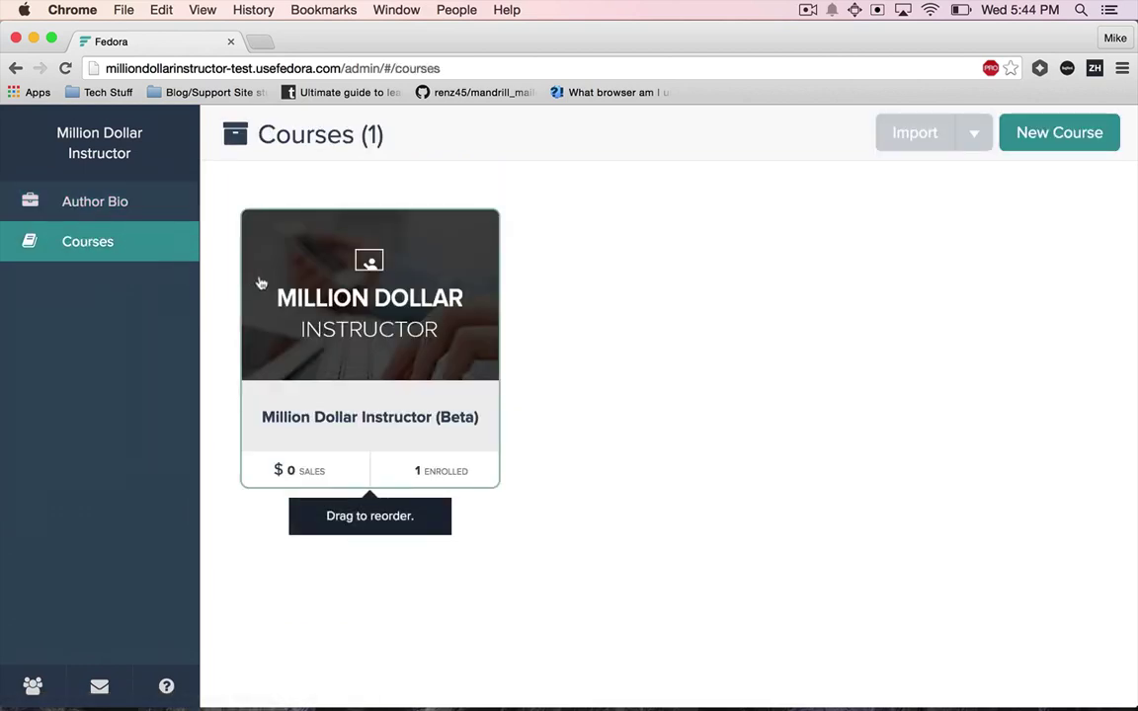
click(355, 294)
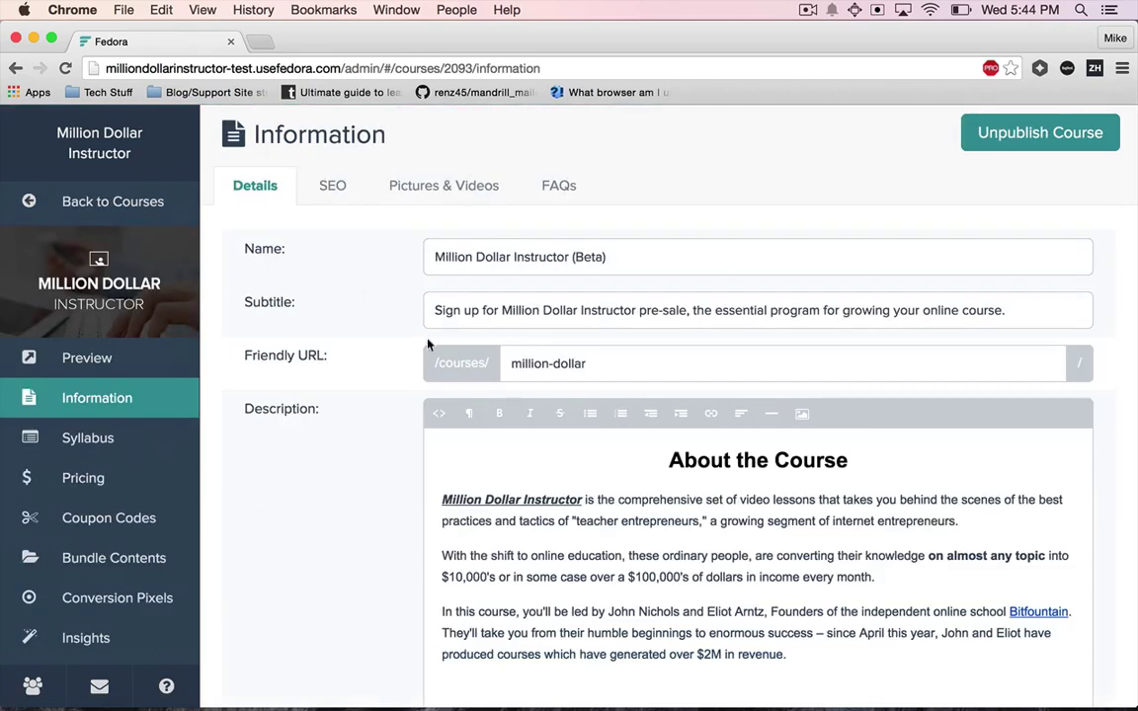
scroll(344, 356, down, 2)
scroll(345, 356, down, 5)
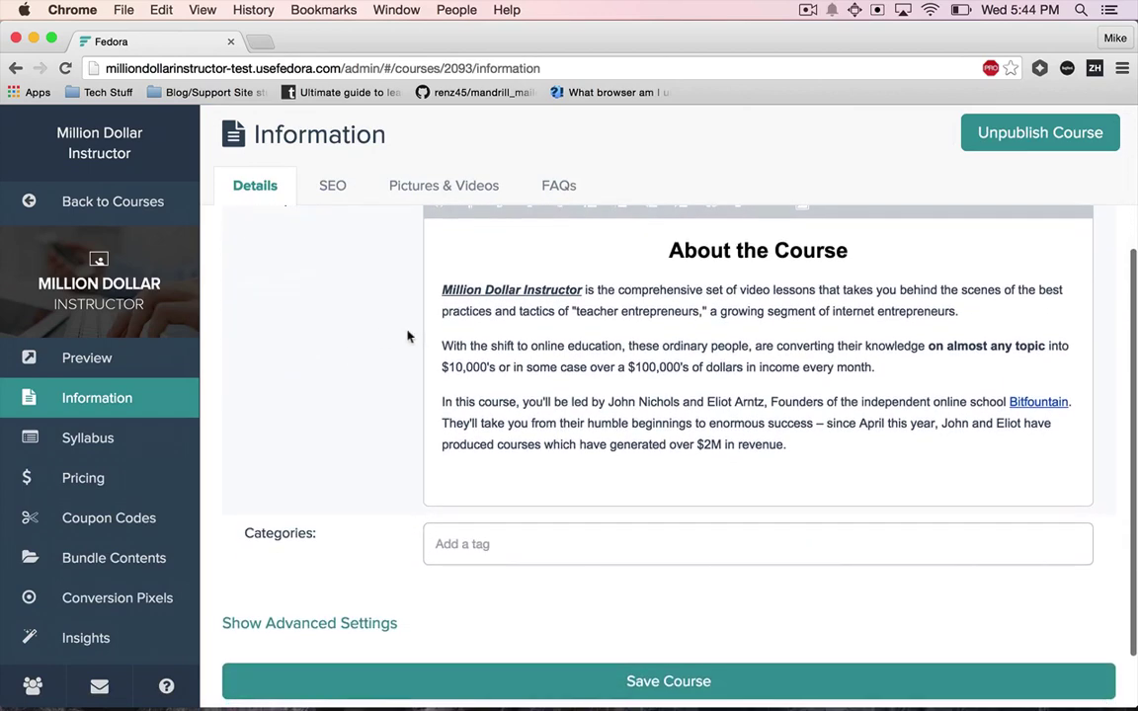
scroll(337, 407, up, 5)
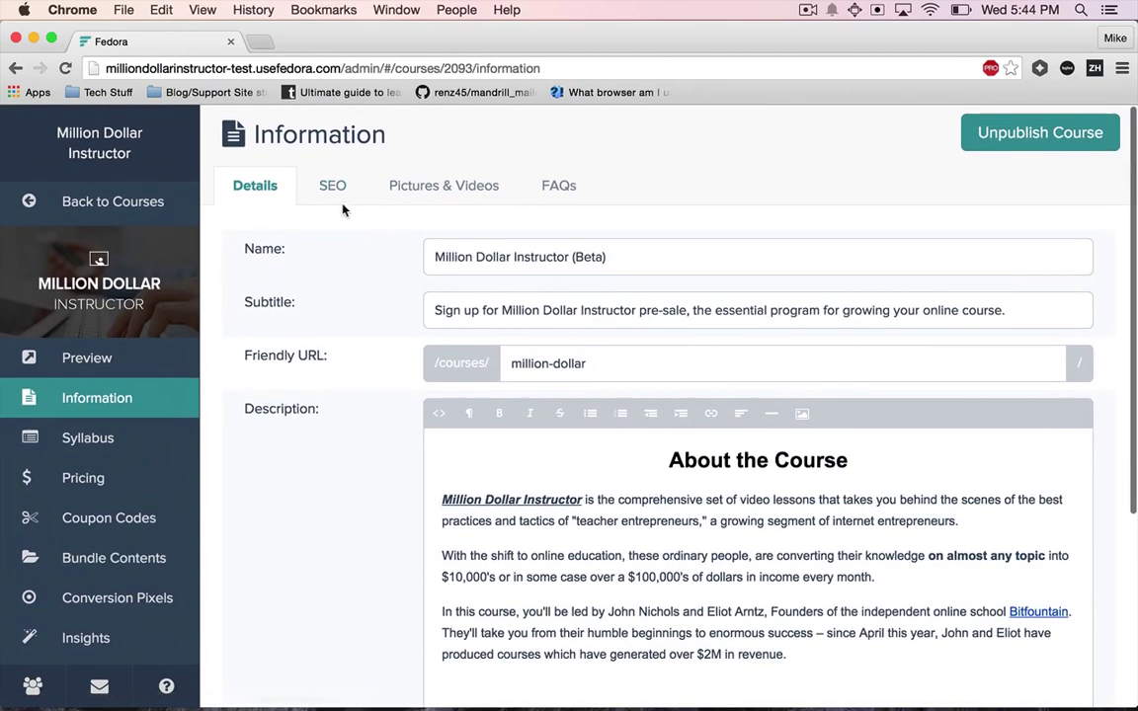
click(336, 192)
click(437, 178)
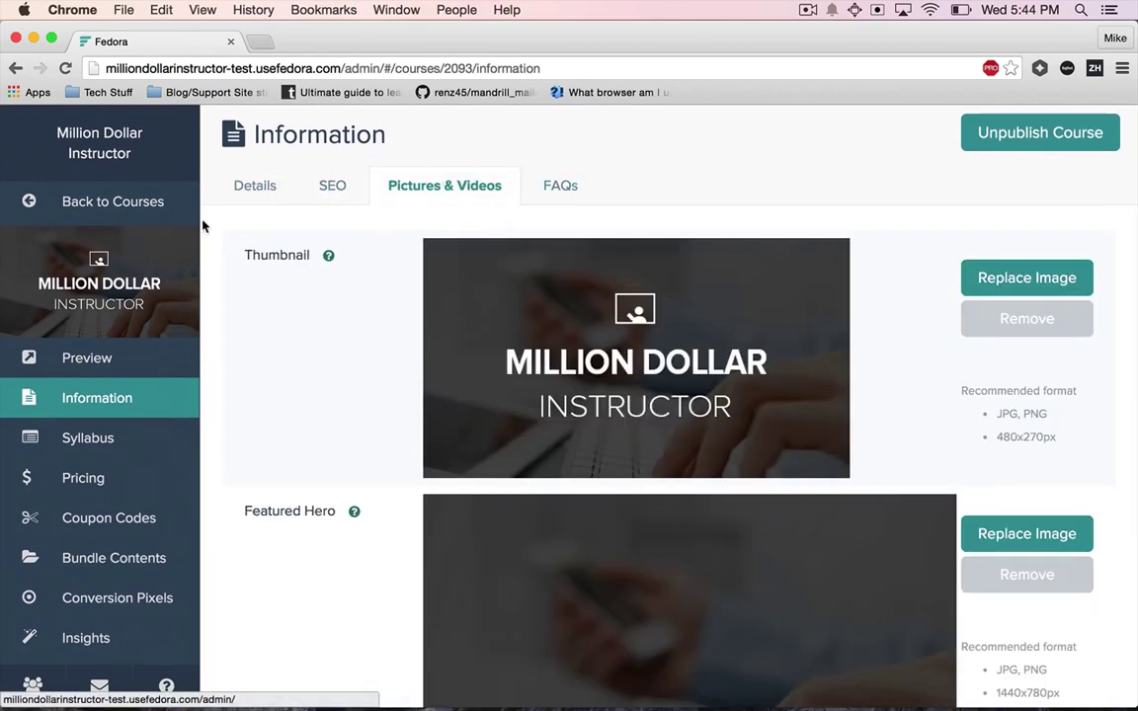
Show the course syllabus with First Section and its lecture "Great Lesson!"
click(134, 432)
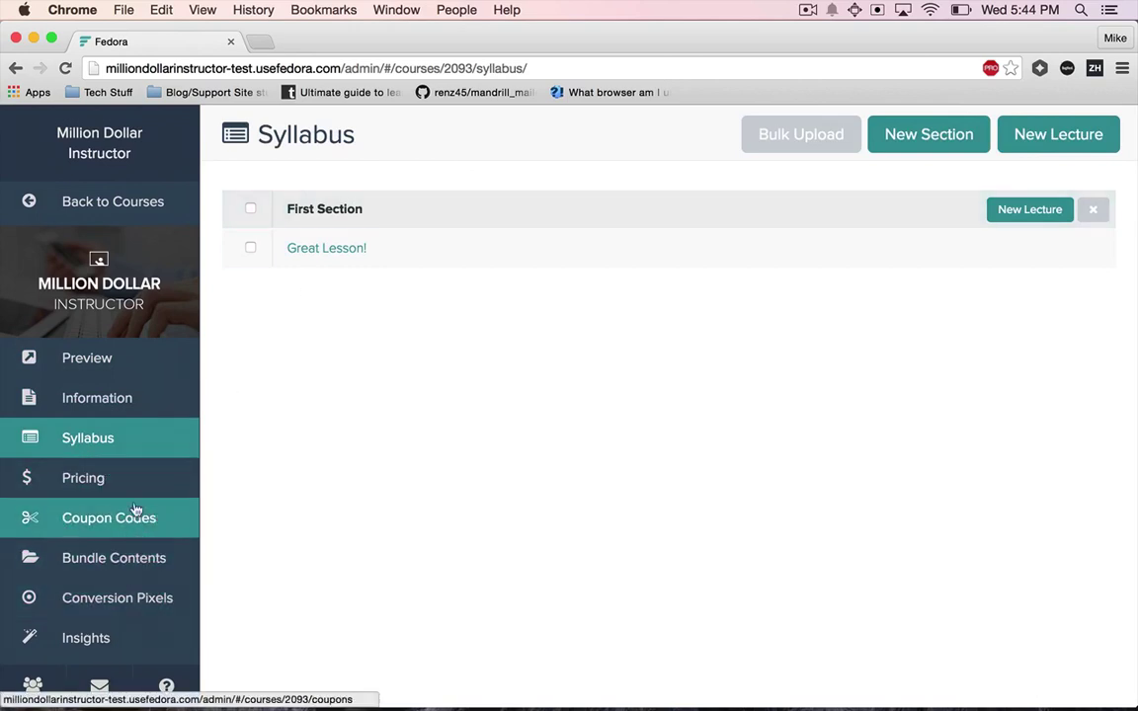
scroll(119, 509, down, 1)
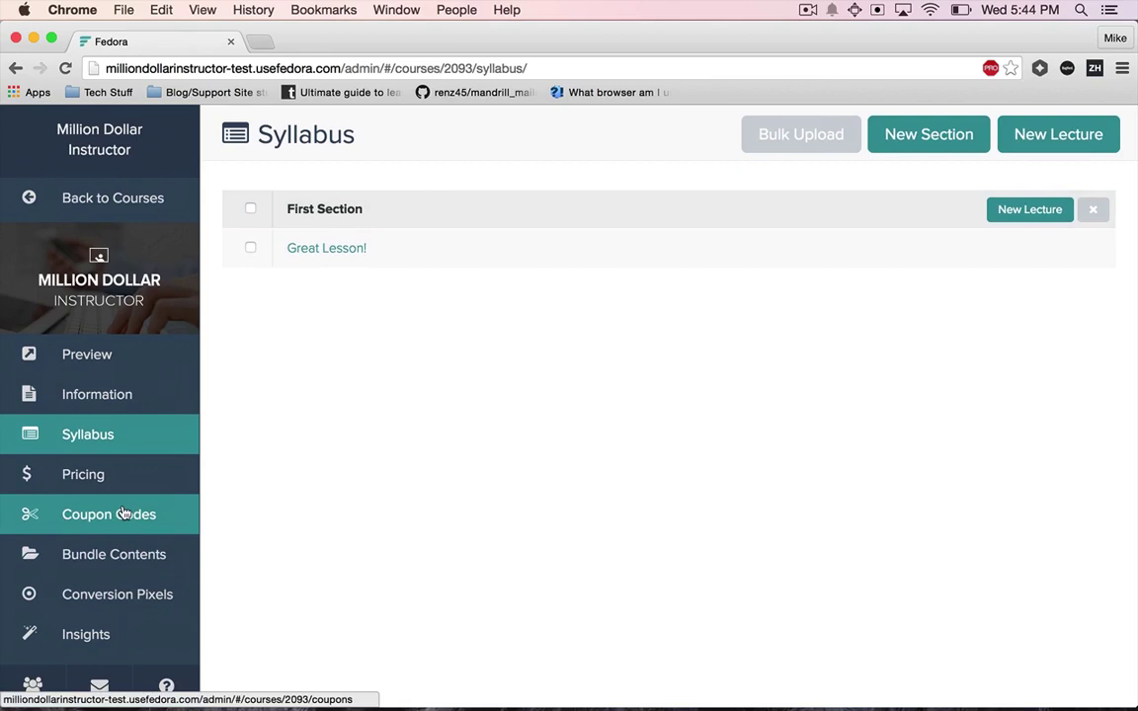